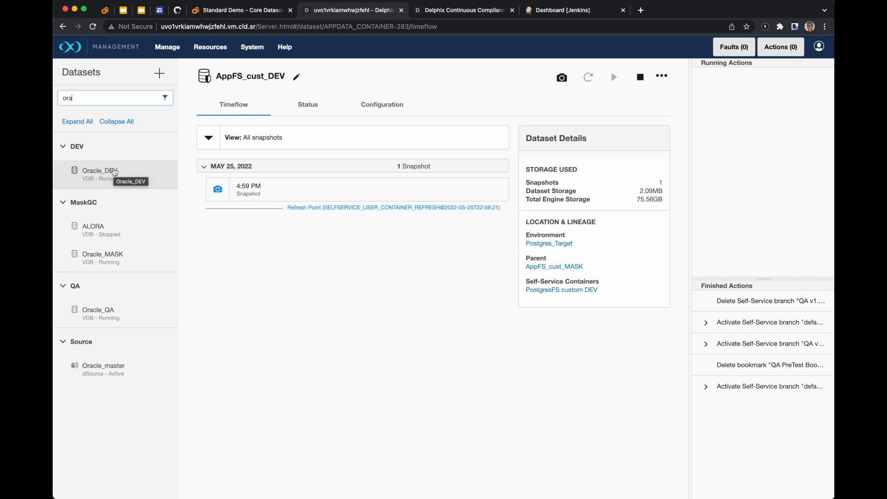
Open the Self-Service interface in a new browser tab from the user menu.
{"action": "left_click", "coordinate": [820, 49]}
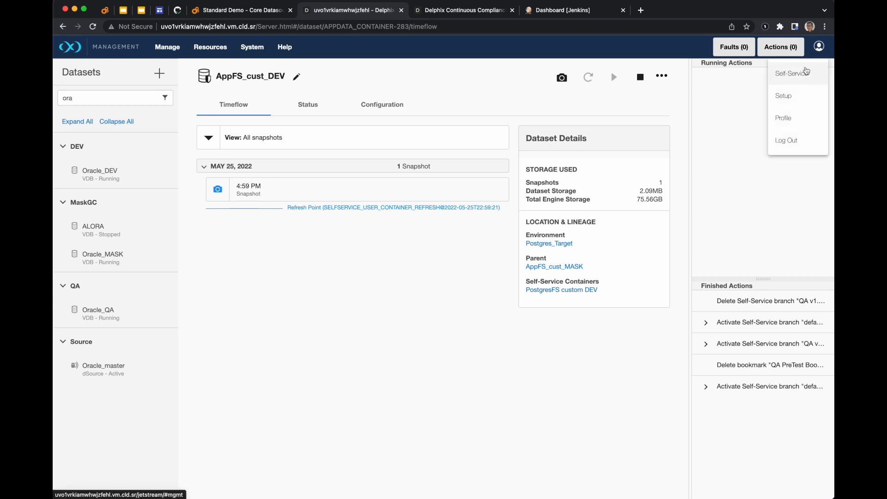
{"action": "right_click", "coordinate": [794, 80]}
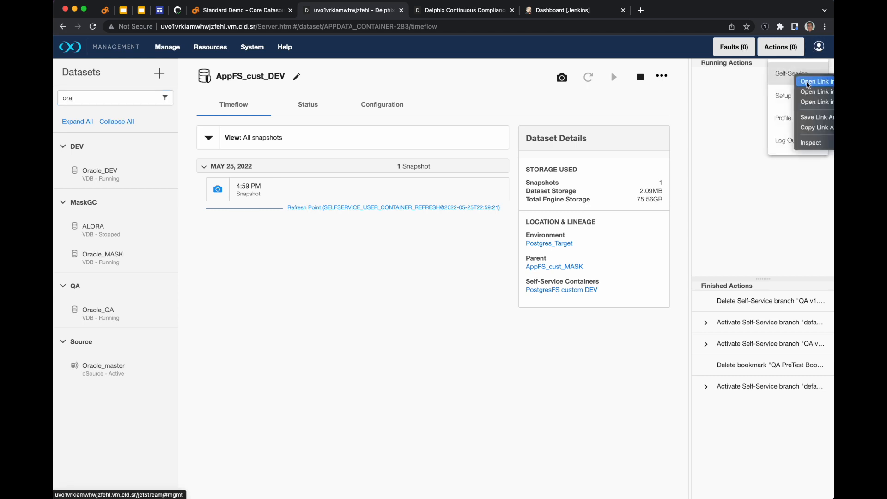
{"action": "left_click", "coordinate": [813, 81]}
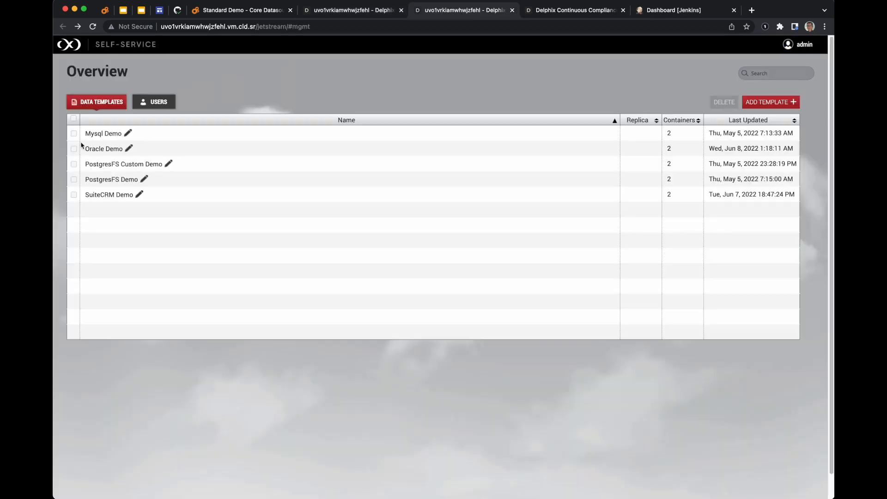
Open the Oracle Demo template, select the Oracle QA container and go to its Data Operations.
{"action": "left_click", "coordinate": [109, 149]}
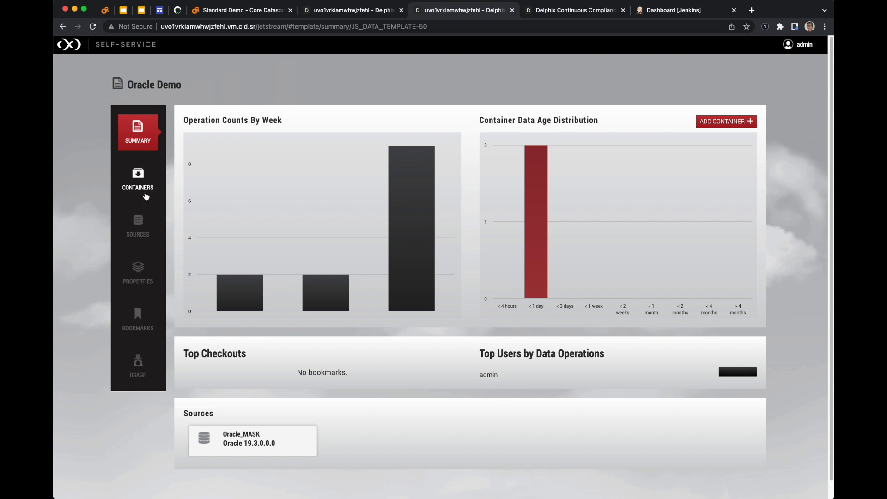
{"action": "left_click", "coordinate": [146, 181]}
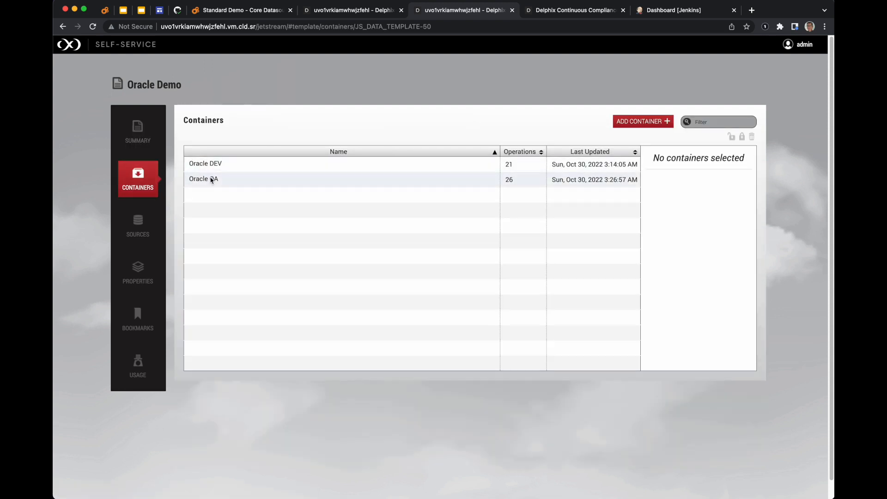
{"action": "left_click", "coordinate": [207, 181]}
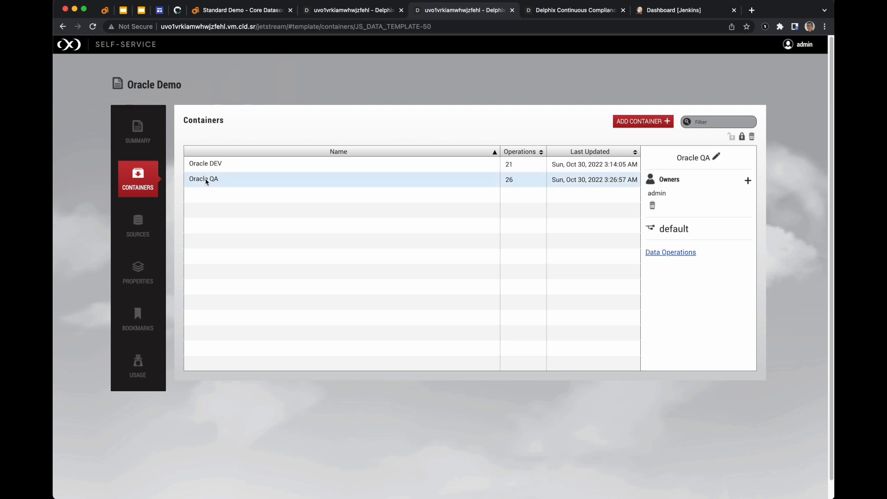
{"action": "left_click", "coordinate": [677, 254]}
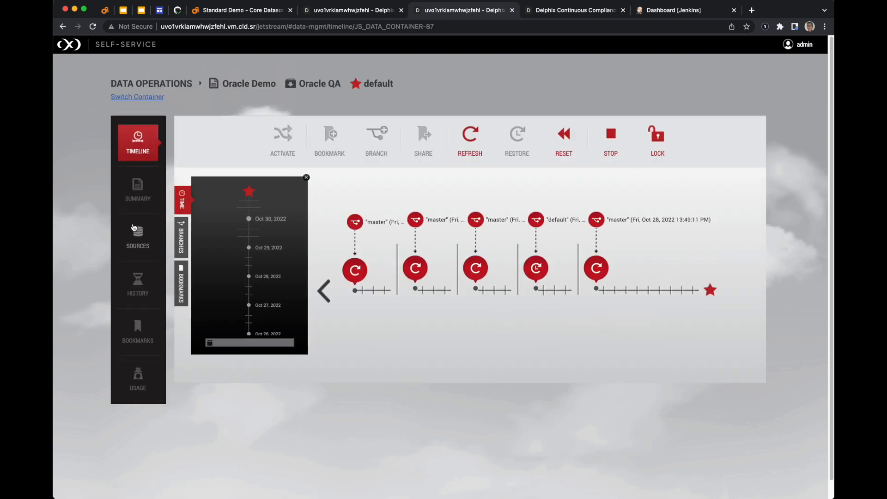
Compare the source connection details of the Oracle QA and Oracle DEV containers.
{"action": "left_click", "coordinate": [137, 244]}
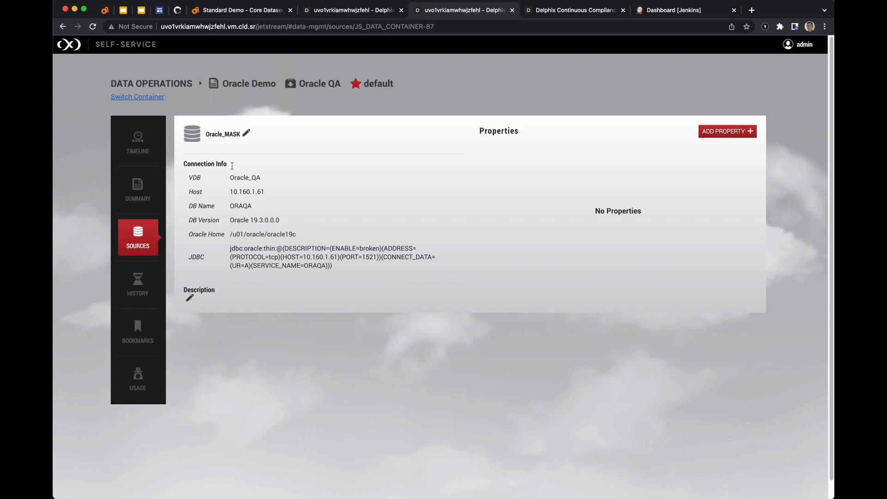
{"action": "left_click", "coordinate": [152, 98]}
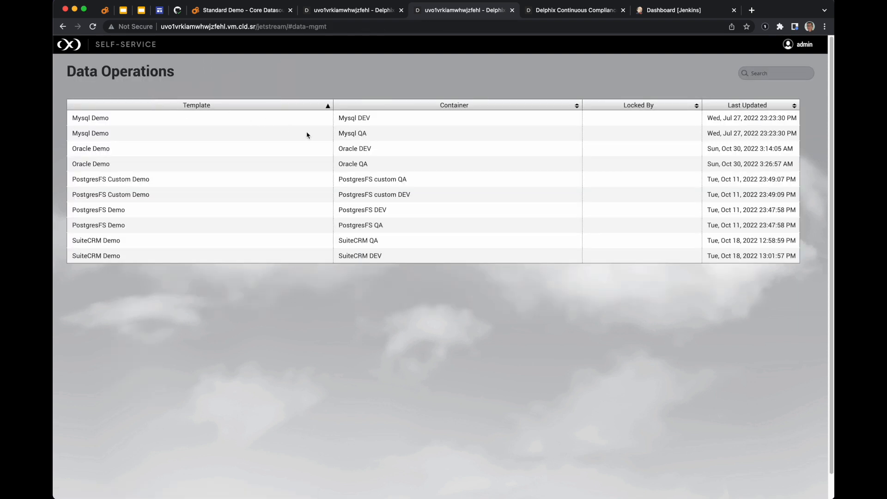
{"action": "left_click", "coordinate": [356, 148]}
{"action": "left_click", "coordinate": [137, 234]}
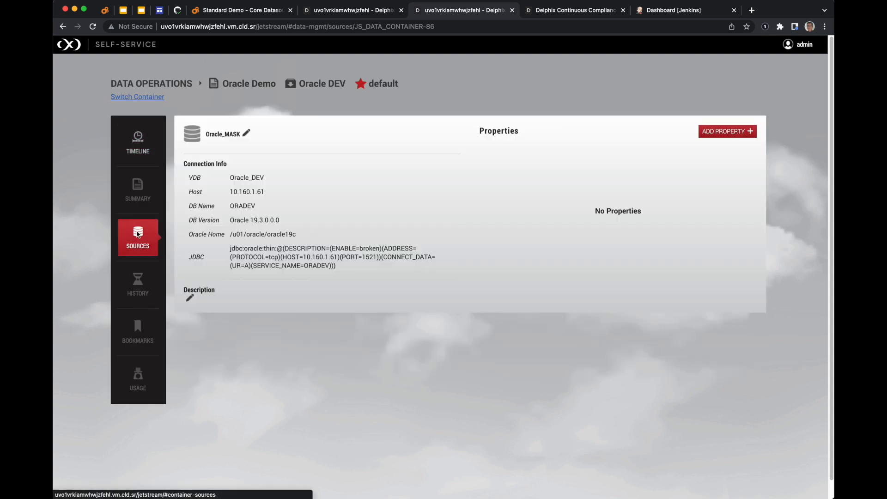
{"action": "left_click_drag", "start_coordinate": [270, 179], "coordinate": [229, 178]}
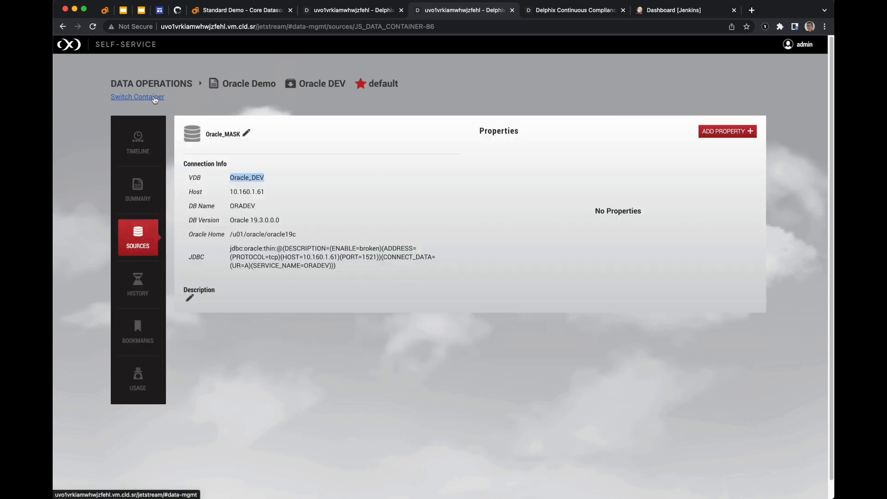
Return to the Oracle QA container and create a branch named v1.0 QA Testing from the latest timeline point.
{"action": "left_click", "coordinate": [155, 97]}
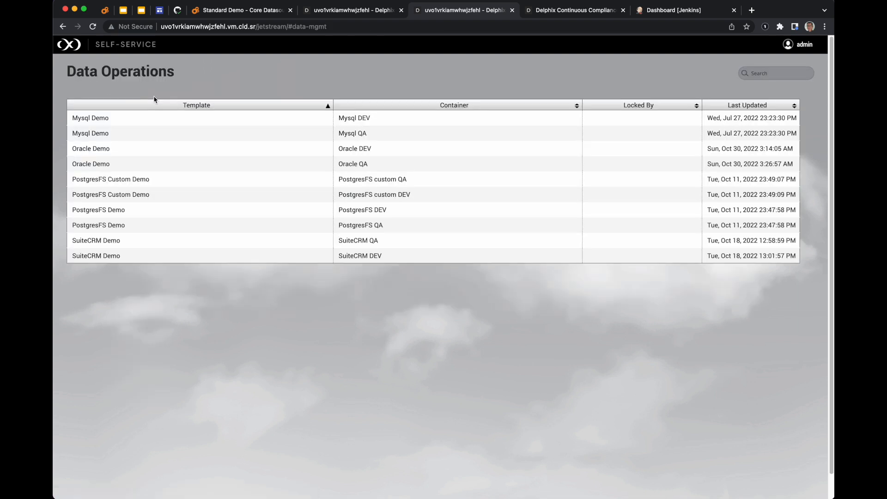
{"action": "left_click", "coordinate": [359, 165]}
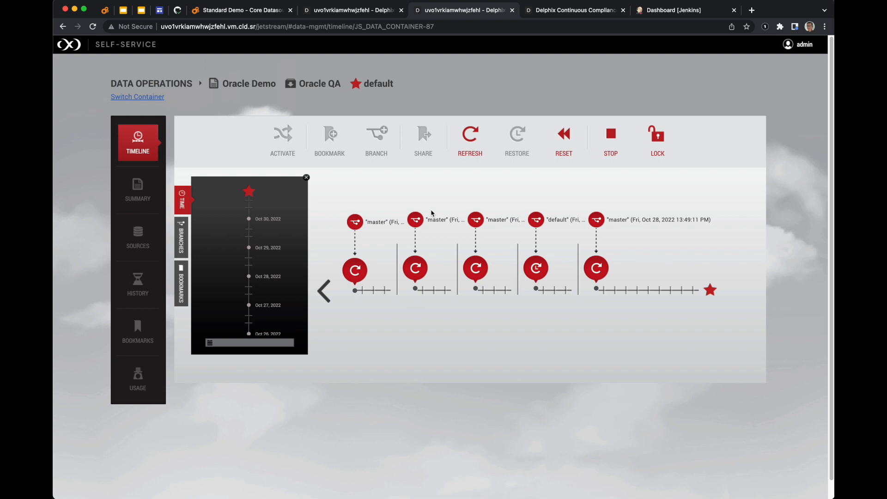
{"action": "left_click", "coordinate": [182, 238]}
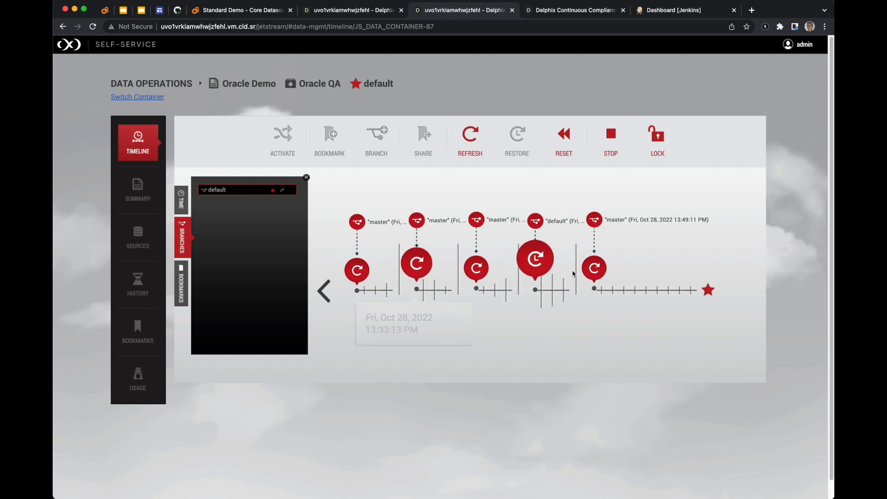
{"action": "left_click", "coordinate": [712, 292]}
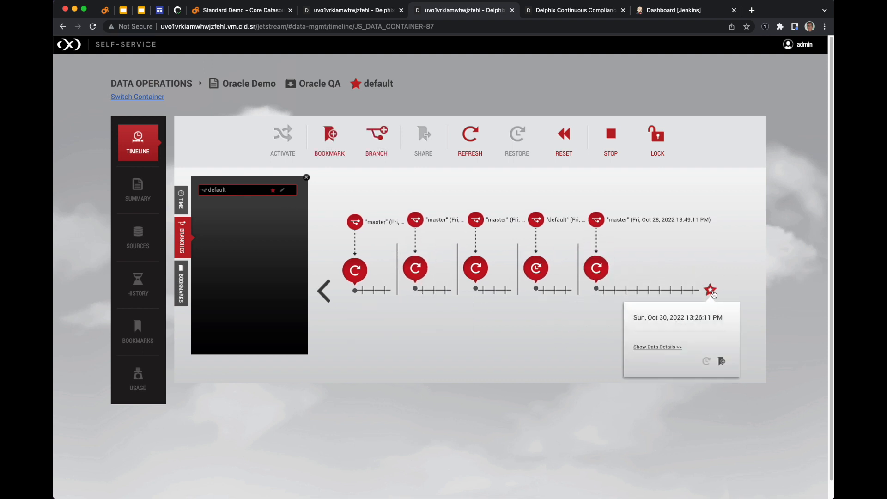
{"action": "left_click", "coordinate": [376, 140]}
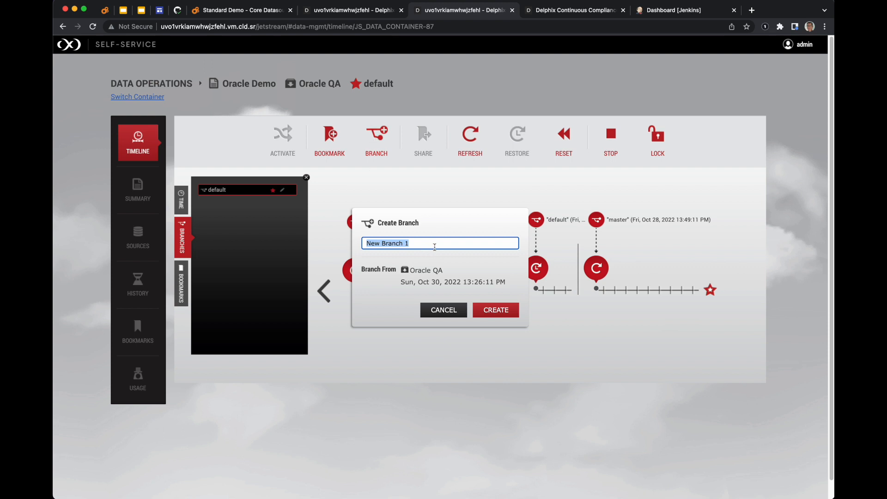
{"action": "type", "text": "v1.0 QA Testing"}
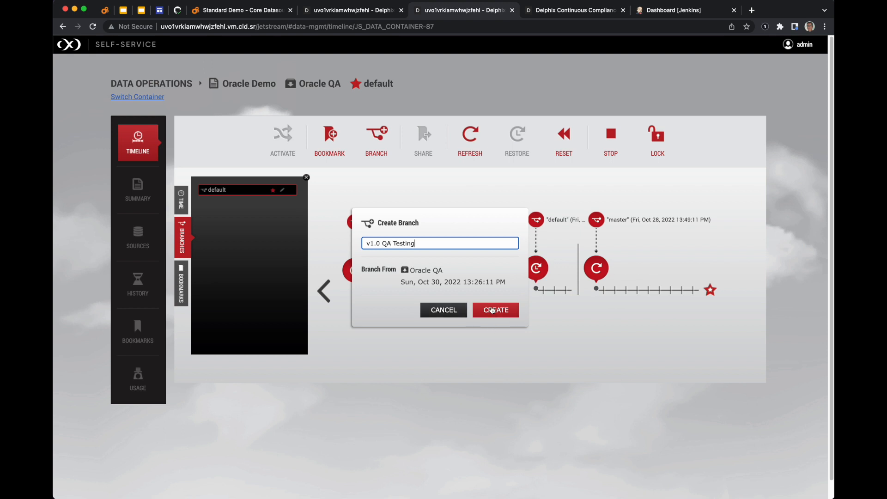
{"action": "left_click", "coordinate": [497, 309]}
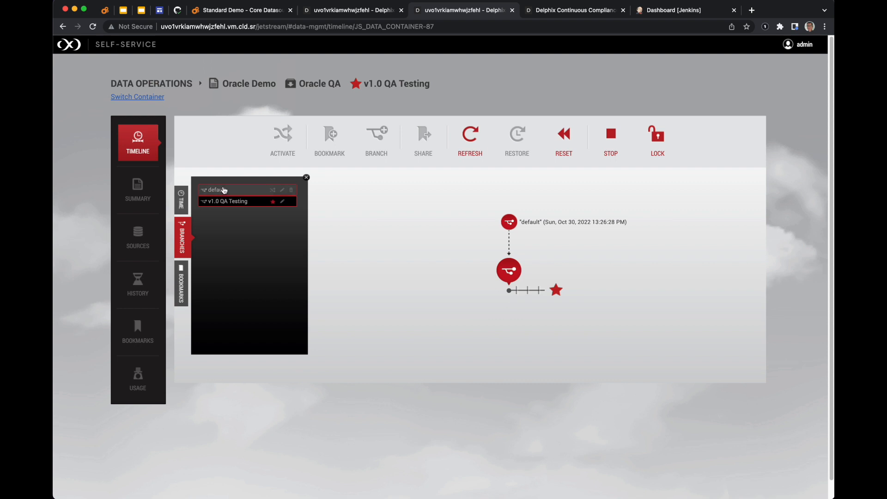
Browse the timelines of the default and v1.0 QA Testing branches, ending on v1.0 QA Testing.
{"action": "left_click", "coordinate": [224, 190]}
{"action": "left_click", "coordinate": [232, 201]}
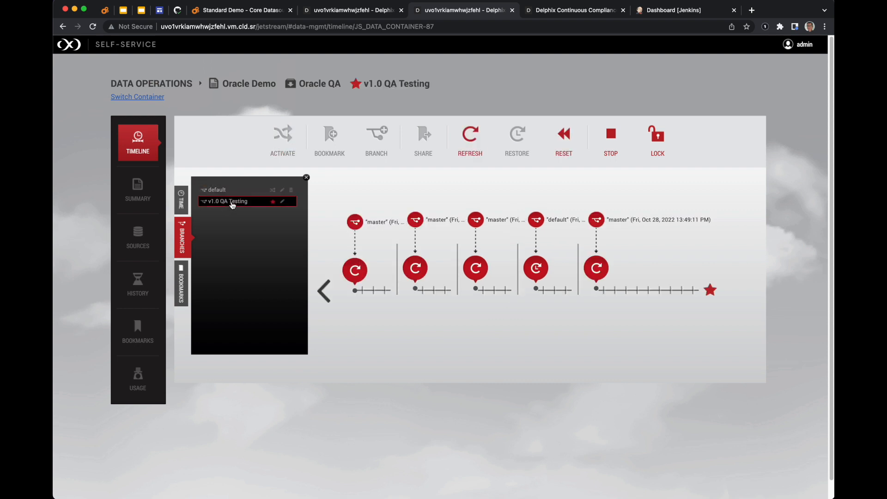
{"action": "left_click", "coordinate": [227, 193]}
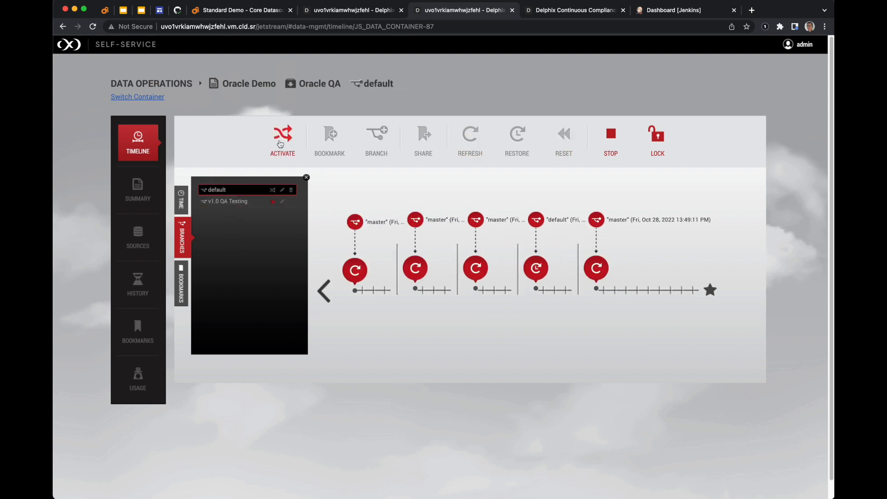
{"action": "left_click", "coordinate": [239, 206]}
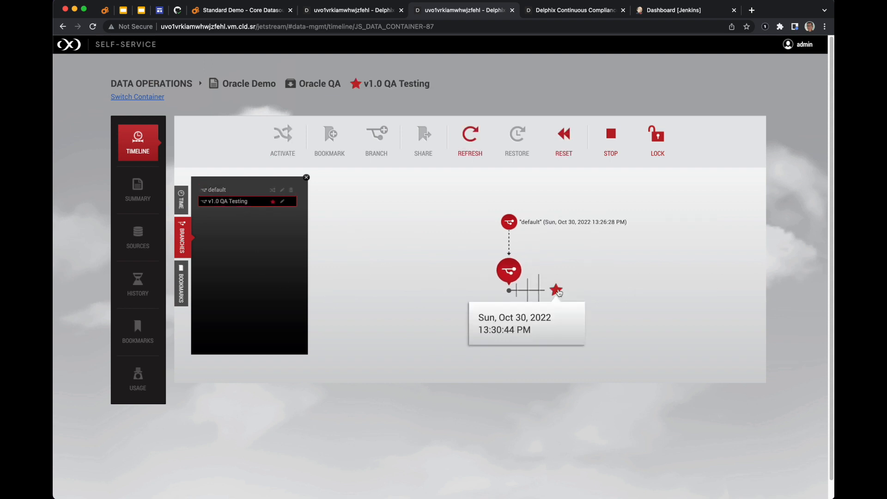
Bookmark the latest point of the v1.0 QA Testing branch as QA Pre Test BookMark.
{"action": "left_click", "coordinate": [556, 290]}
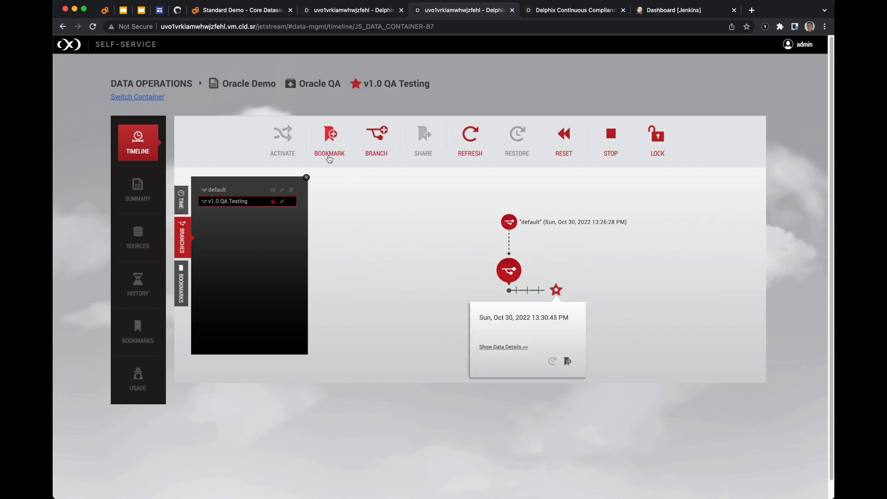
{"action": "left_click", "coordinate": [329, 138]}
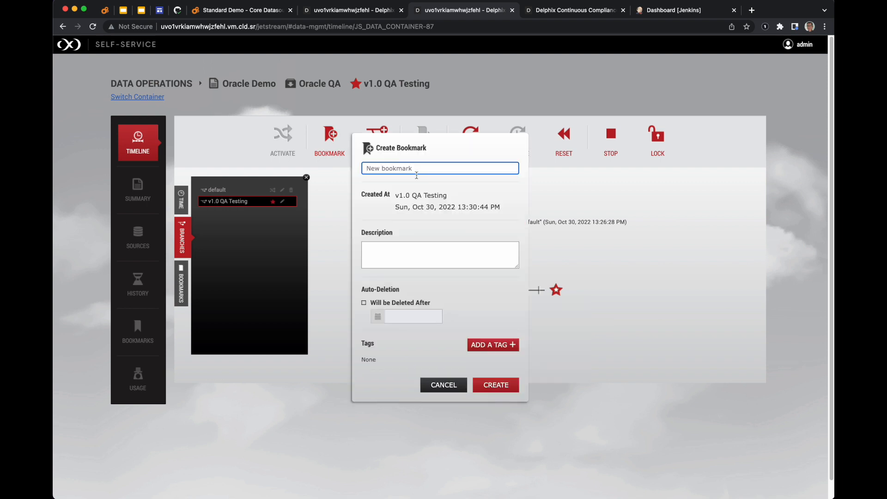
{"action": "type", "text": "QA Pre Test BookMark"}
{"action": "left_click", "coordinate": [497, 387]}
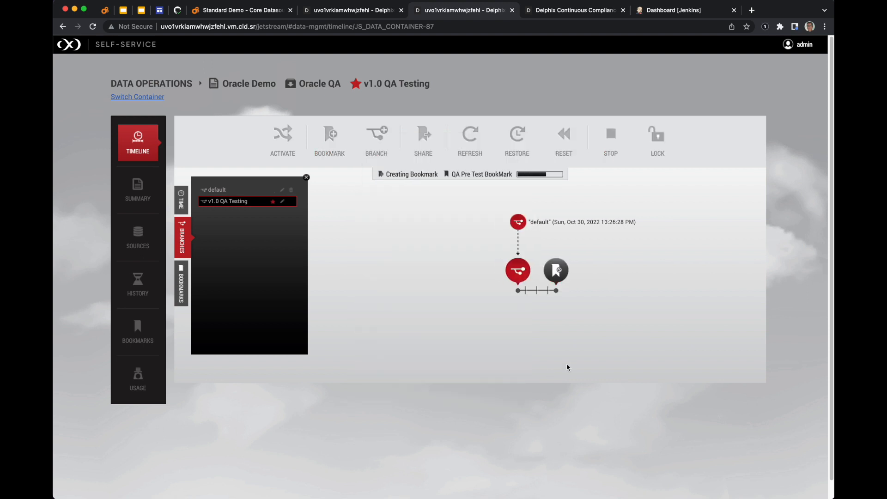
Inspect the new bookmark and the latest point on the branch timeline.
{"action": "left_click", "coordinate": [529, 267]}
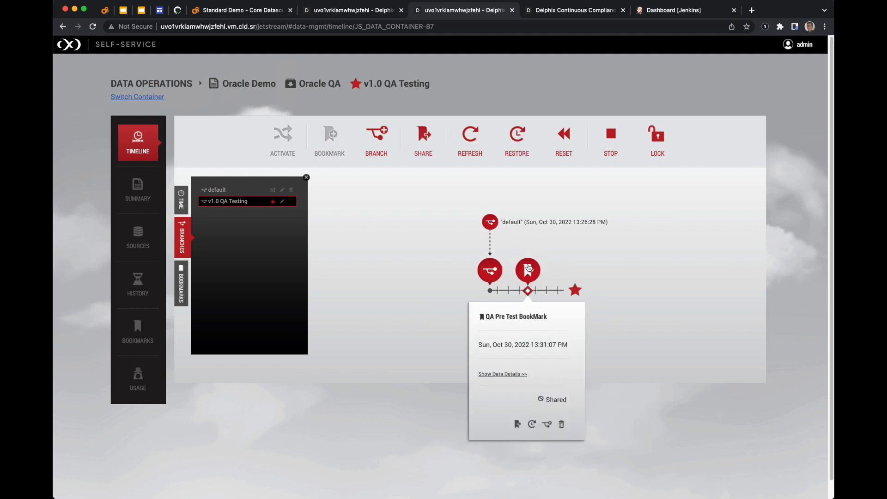
{"action": "left_click", "coordinate": [557, 291]}
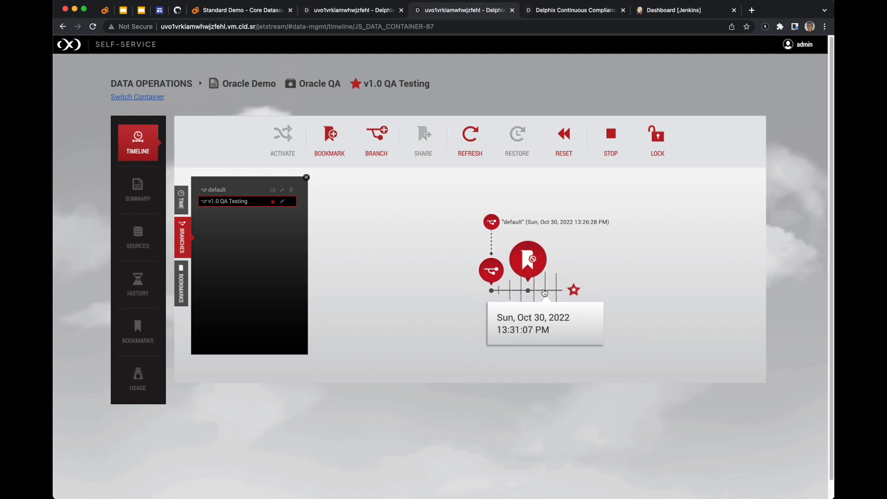
{"action": "left_click", "coordinate": [563, 291]}
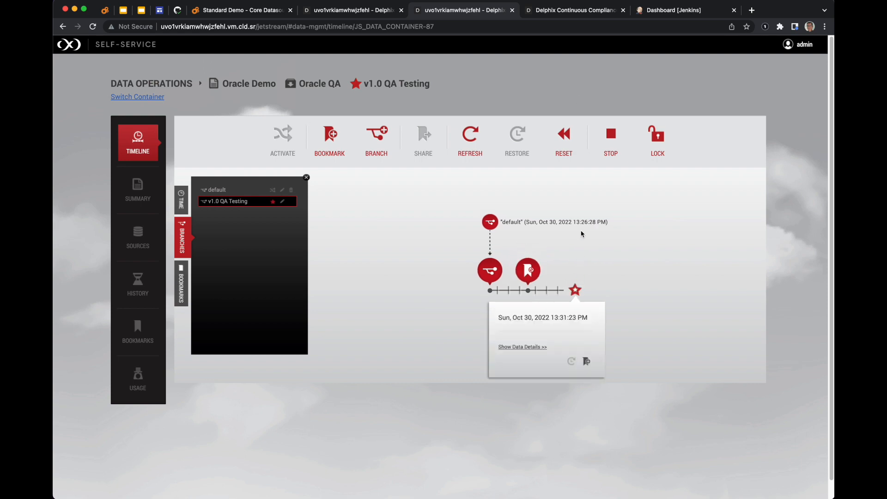
In DBeaver, run the UPDATE setting SURNAME to 'LEE' for the first 100 ANAGRAFE rows on Oracle QA.
{"action": "left_click", "coordinate": [249, 10]}
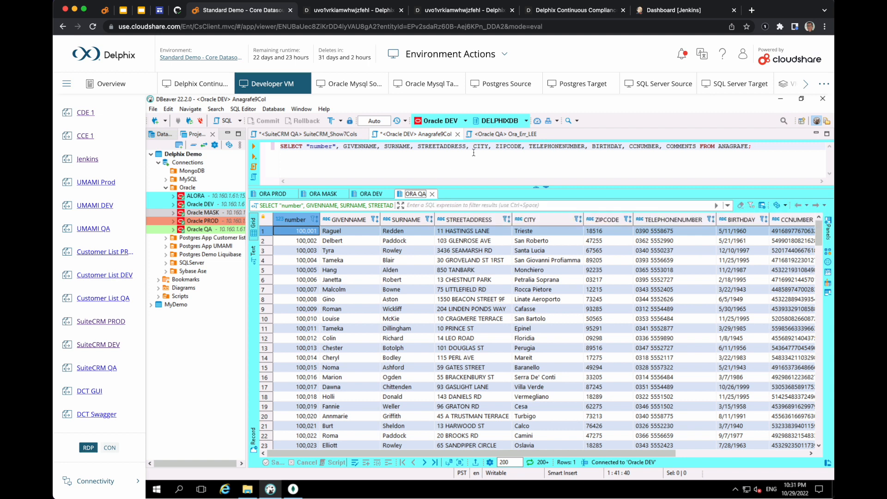
{"action": "left_click", "coordinate": [501, 135]}
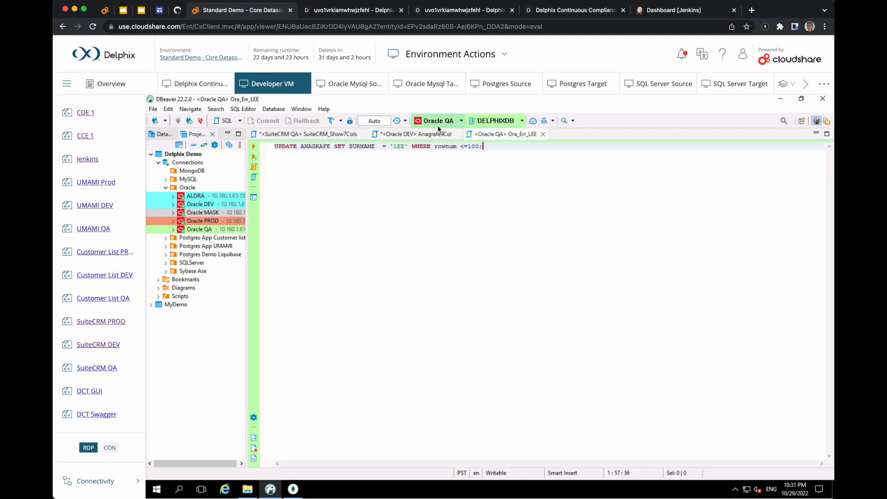
{"action": "left_click", "coordinate": [254, 147]}
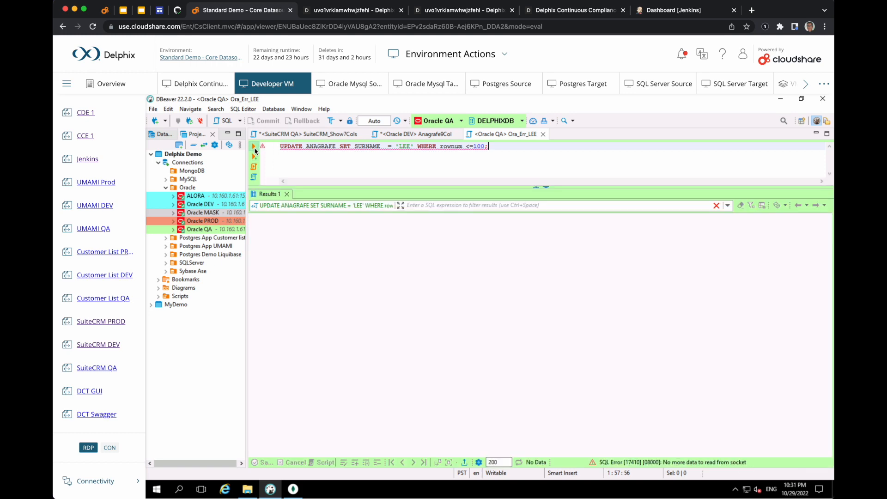
{"action": "left_click", "coordinate": [417, 146]}
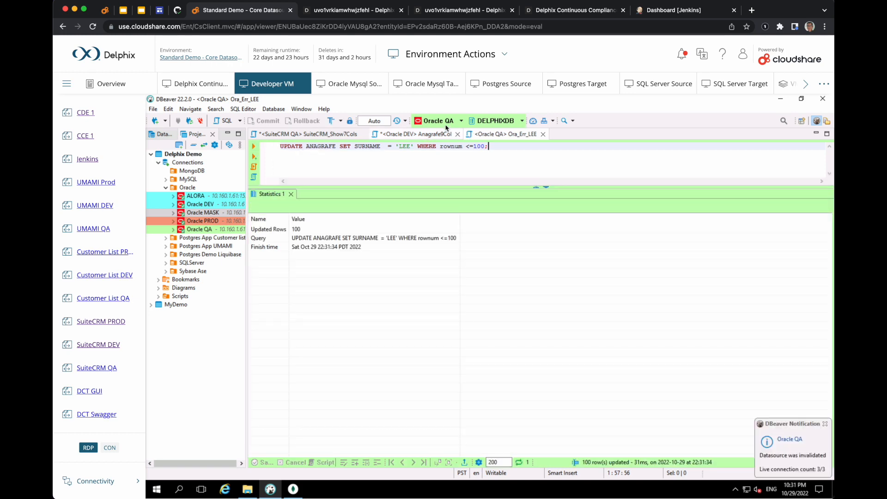
Re-run the ANAGRAFE select query on Oracle QA to view the updated rows.
{"action": "left_click", "coordinate": [419, 134]}
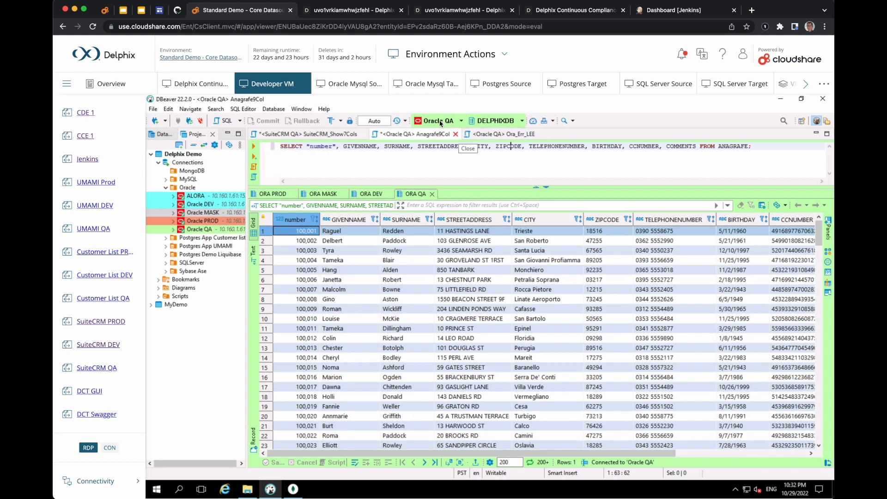
{"action": "left_click", "coordinate": [254, 147]}
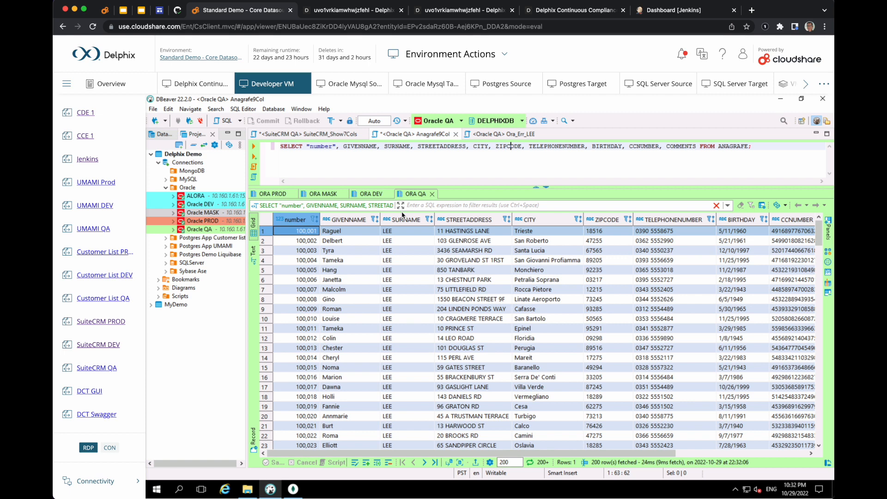
Bookmark the latest point of the v1.0 QA Testing branch as QA Test#3 Error LEE and share it.
{"action": "left_click", "coordinate": [454, 12]}
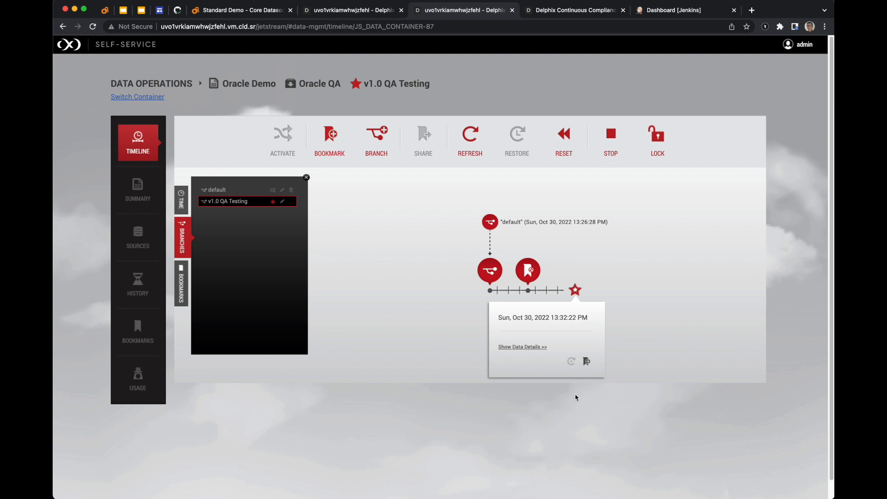
{"action": "left_click", "coordinate": [586, 361]}
{"action": "type", "text": "QA Test#3 Error LEE"}
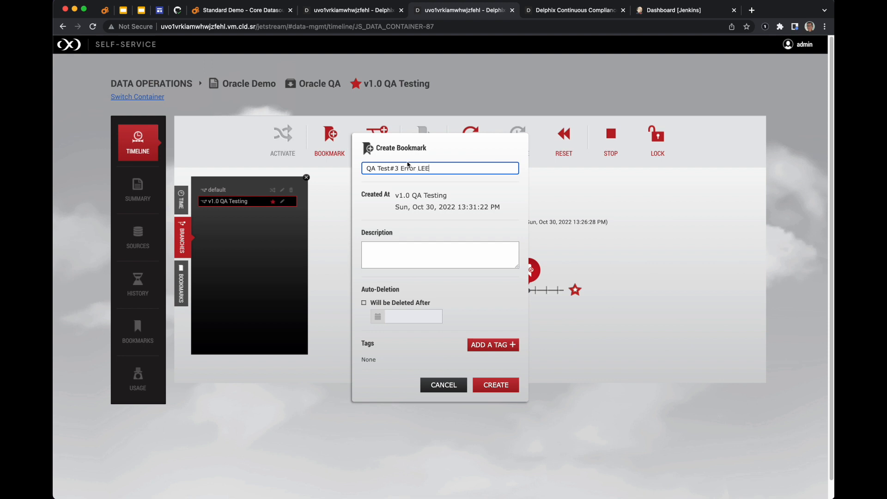
{"action": "left_click", "coordinate": [488, 386]}
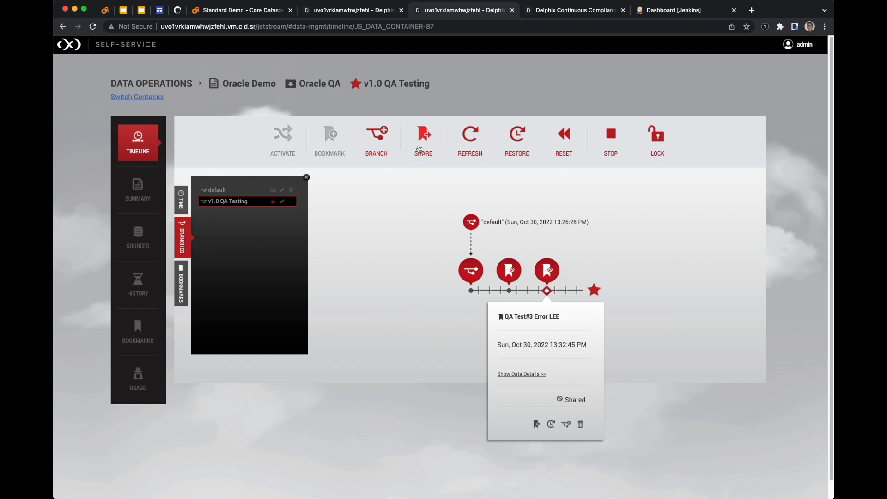
{"action": "left_click", "coordinate": [420, 149]}
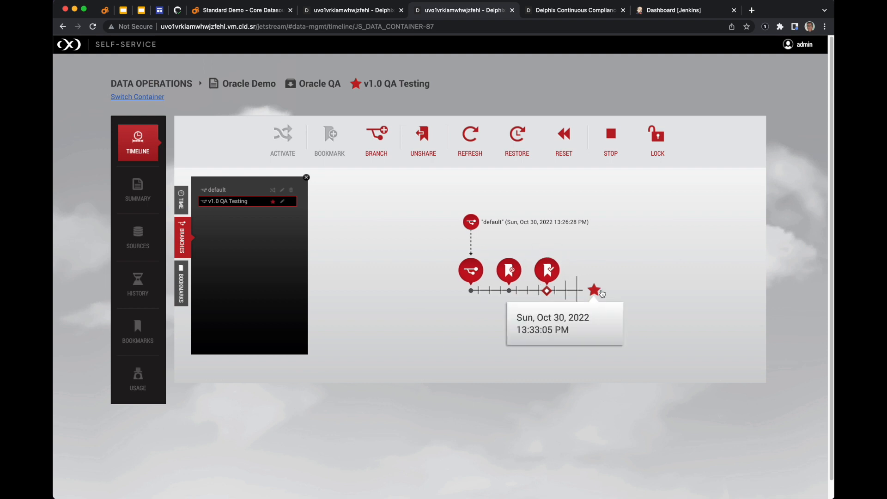
Restore the Oracle QA container to the QA Pre Test BookMark.
{"action": "left_click", "coordinate": [595, 295]}
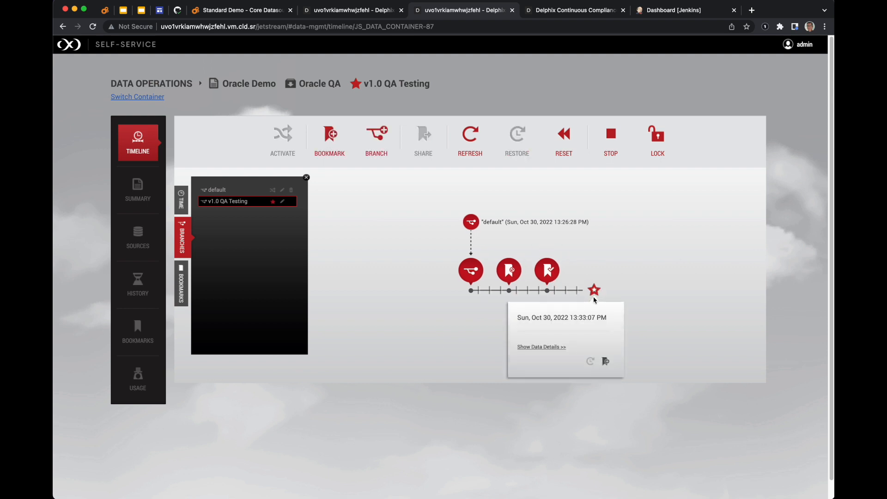
{"action": "left_click", "coordinate": [509, 290]}
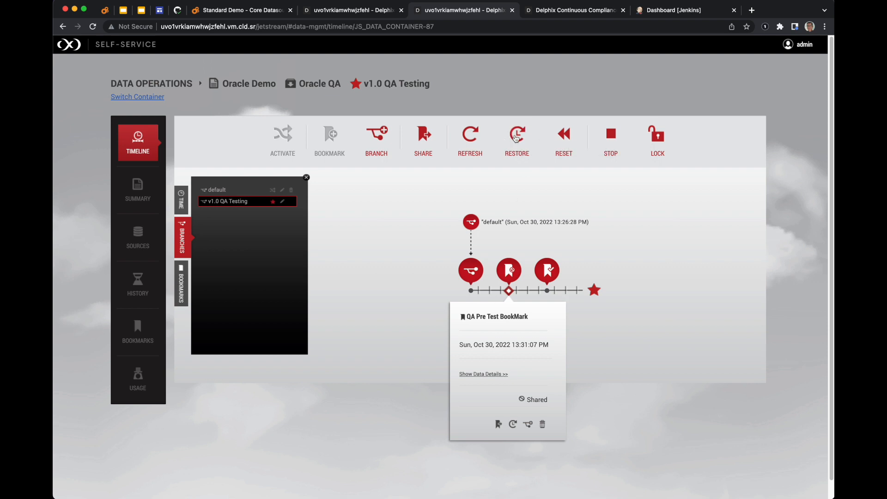
{"action": "left_click", "coordinate": [516, 139]}
{"action": "left_click", "coordinate": [502, 283]}
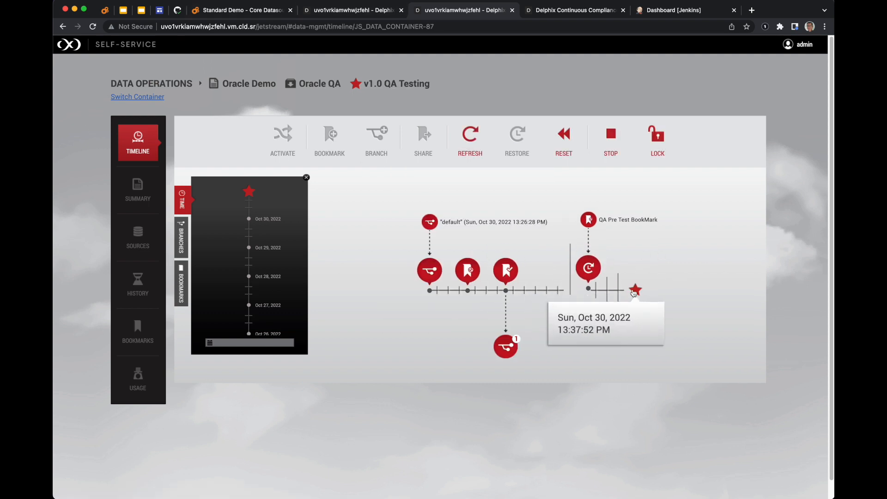
In DBeaver, re-run the ANAGRAFE select query on Oracle QA after the restore.
{"action": "left_click", "coordinate": [246, 11]}
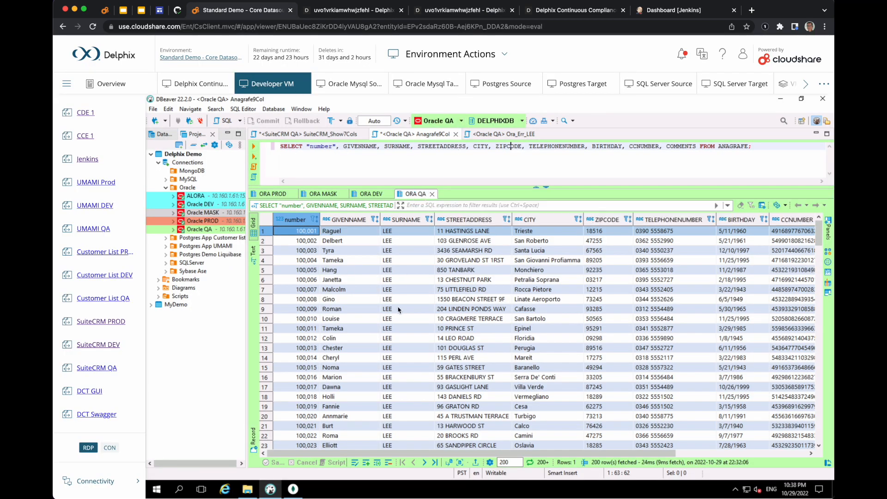
{"action": "left_click", "coordinate": [252, 147]}
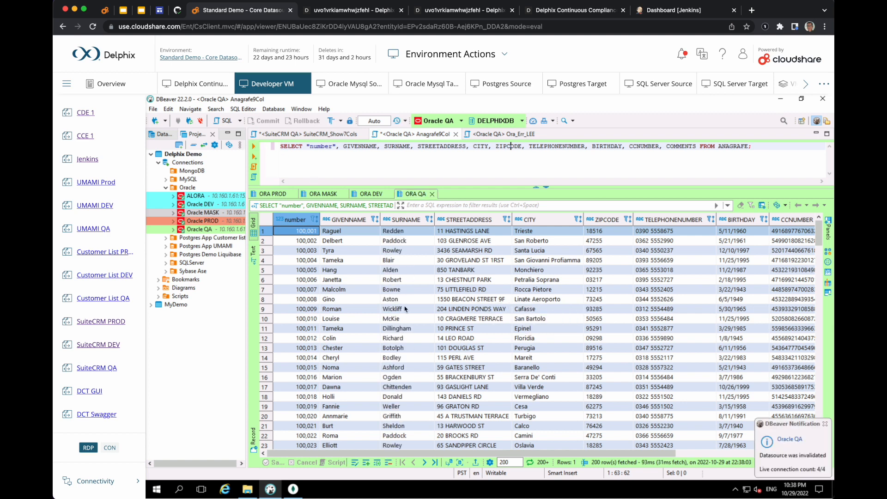
{"action": "left_click", "coordinate": [417, 195]}
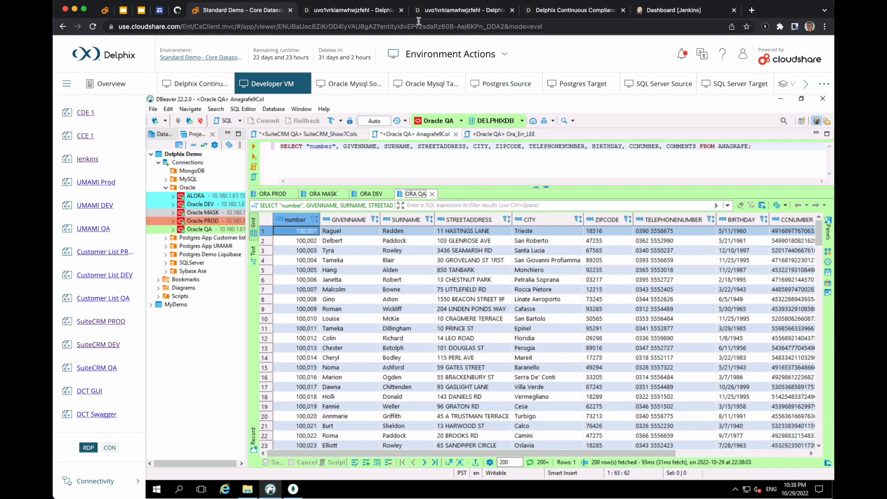
In Self-Service, switch to the Oracle DEV container and show its available bookmarks.
{"action": "left_click", "coordinate": [446, 13]}
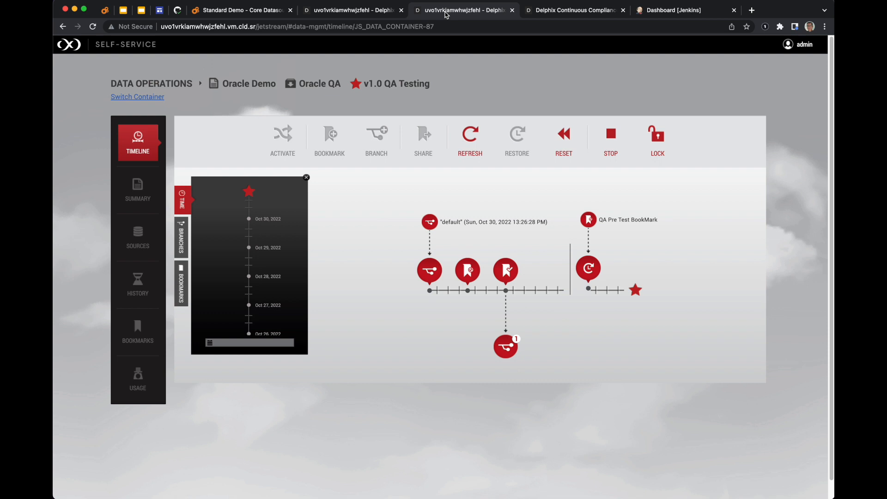
{"action": "left_click", "coordinate": [144, 96]}
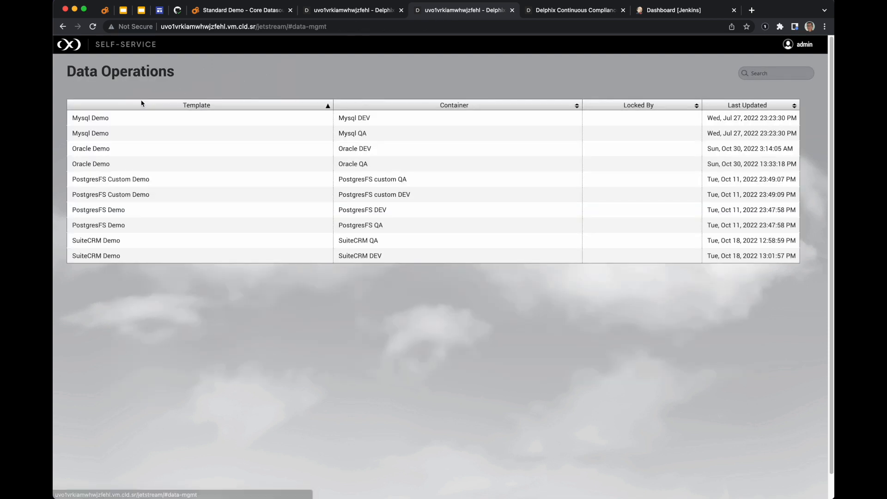
{"action": "left_click", "coordinate": [362, 149]}
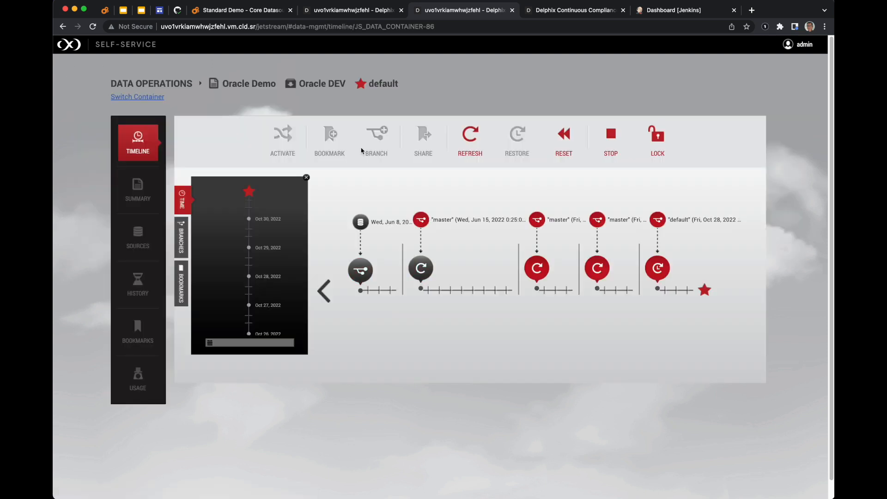
{"action": "left_click", "coordinate": [181, 238]}
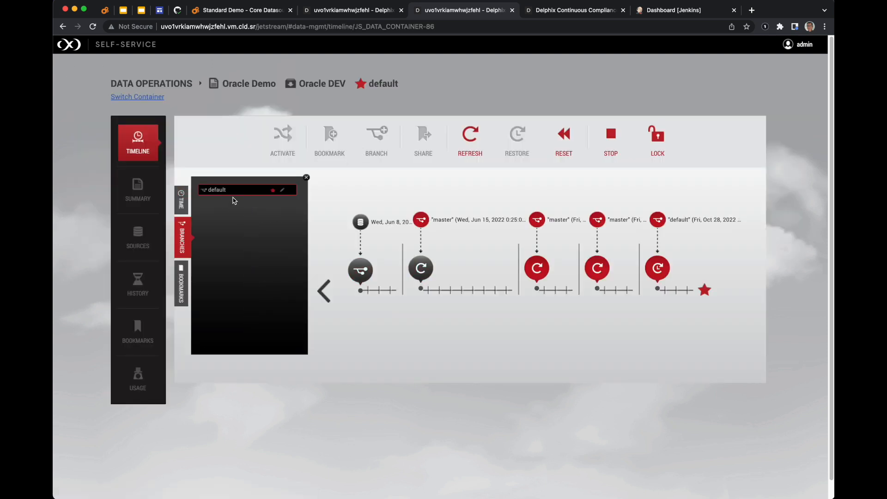
{"action": "left_click", "coordinate": [137, 329]}
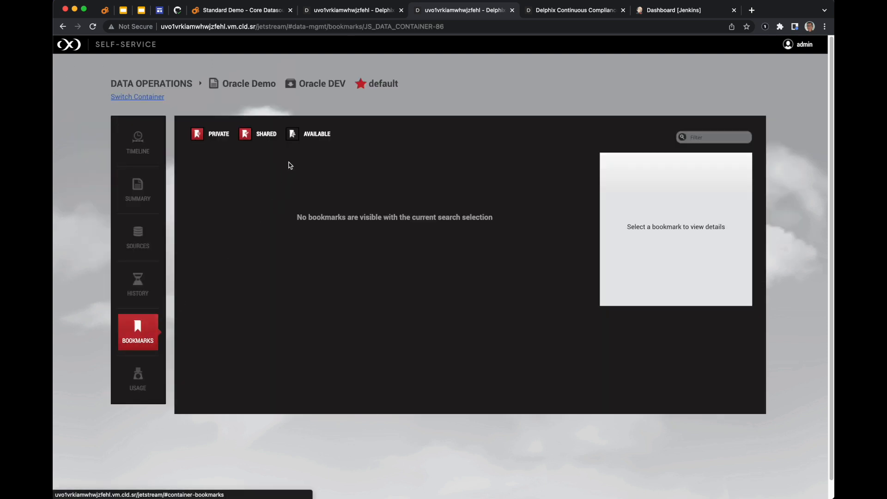
{"action": "left_click", "coordinate": [319, 135]}
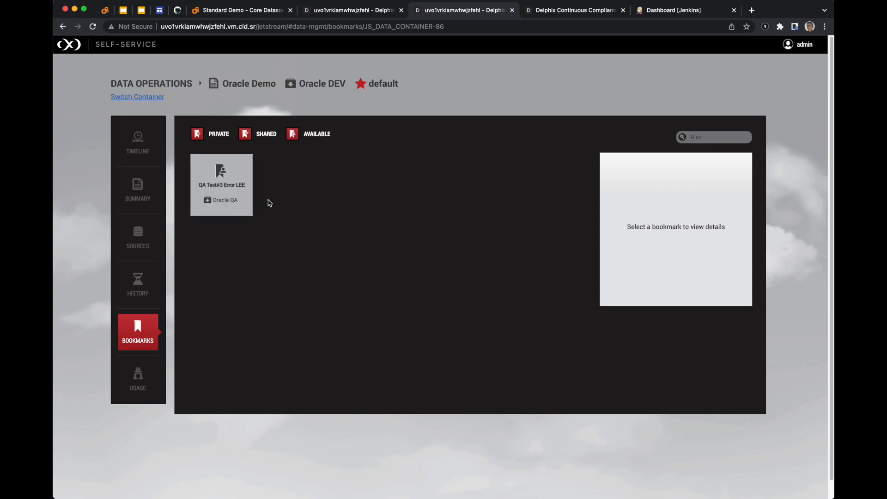
Create a branch named BUG FIX for Error LEE from the QA Test#3 Error LEE bookmark.
{"action": "left_click", "coordinate": [232, 189]}
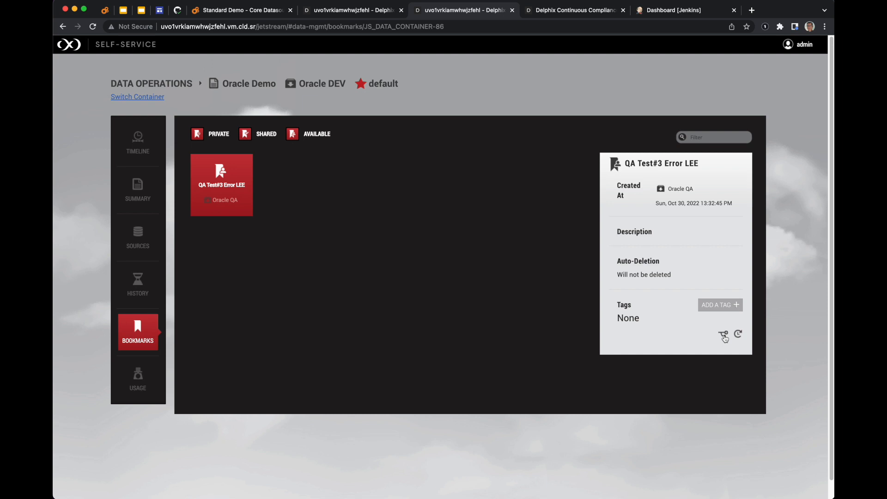
{"action": "left_click", "coordinate": [723, 334]}
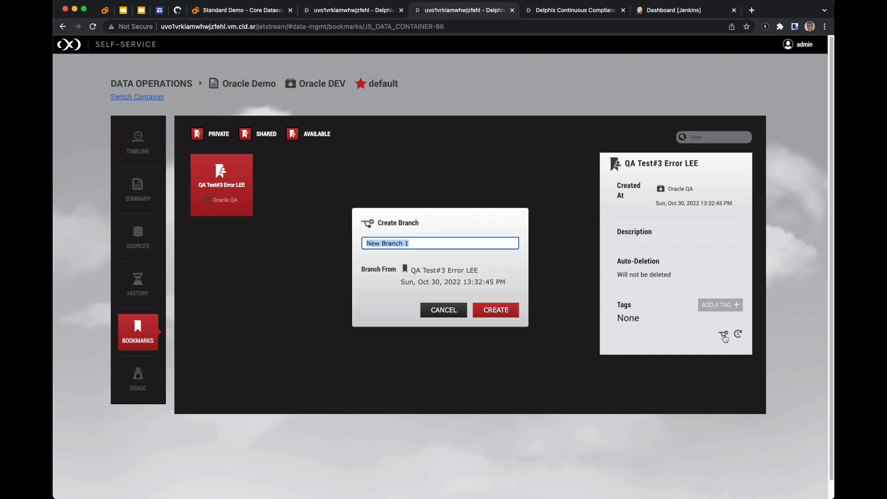
{"action": "left_click", "coordinate": [424, 244]}
{"action": "left_click_drag", "start_coordinate": [423, 243], "coordinate": [336, 244]}
{"action": "type", "text": "BUG FIX for Error LEE"}
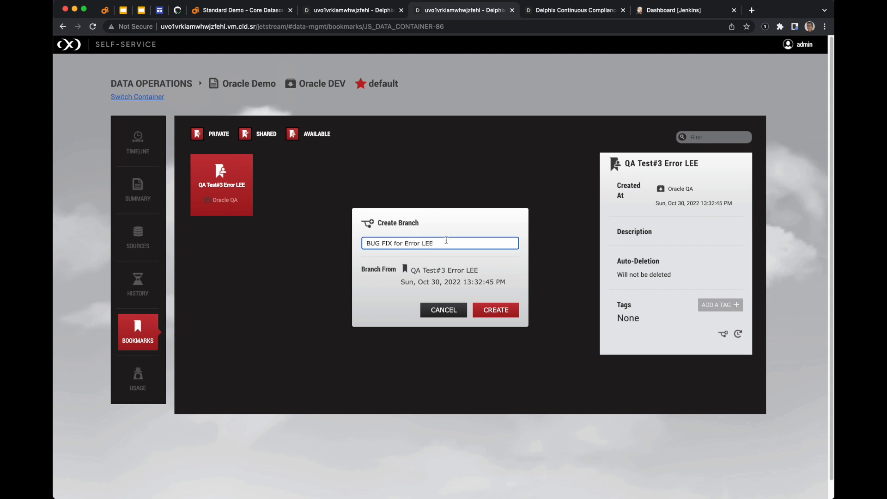
{"action": "left_click", "coordinate": [509, 319]}
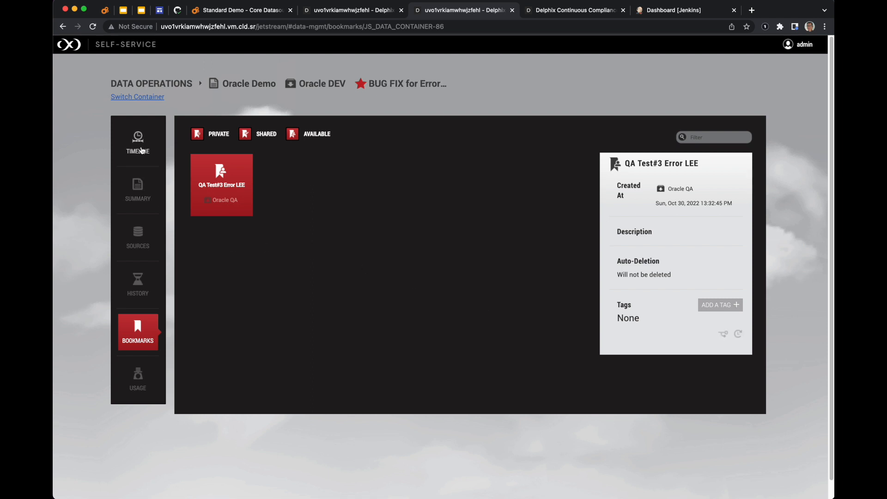
Open the Oracle DEV timeline and compare the default and BUG FIX for Error LEE branches.
{"action": "left_click", "coordinate": [138, 142]}
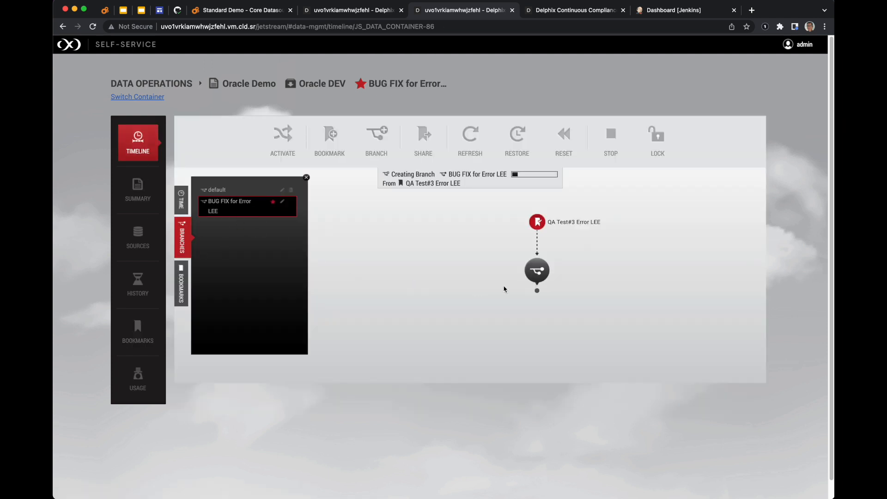
{"action": "left_click", "coordinate": [222, 191]}
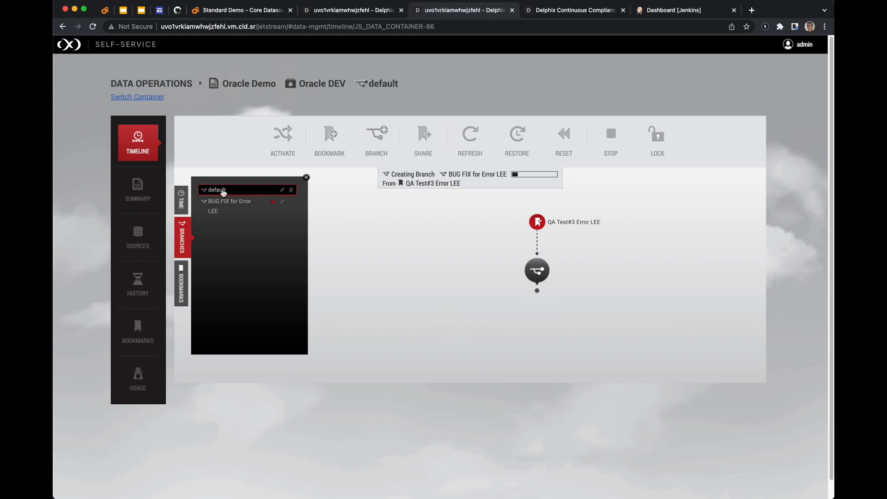
{"action": "left_click", "coordinate": [243, 206]}
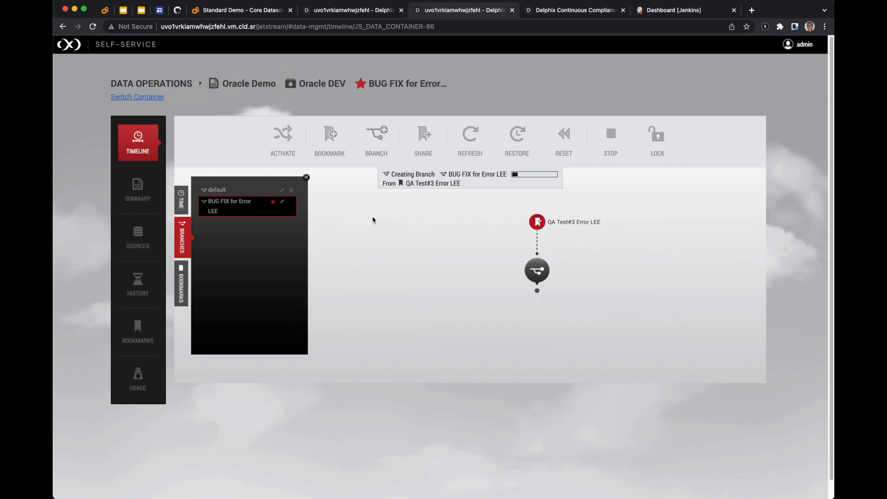
{"action": "left_click", "coordinate": [225, 191]}
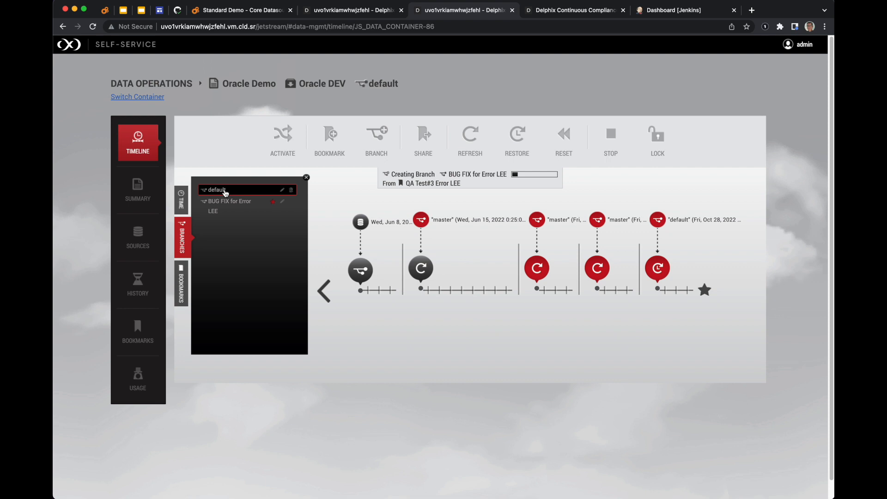
{"action": "left_click", "coordinate": [228, 209]}
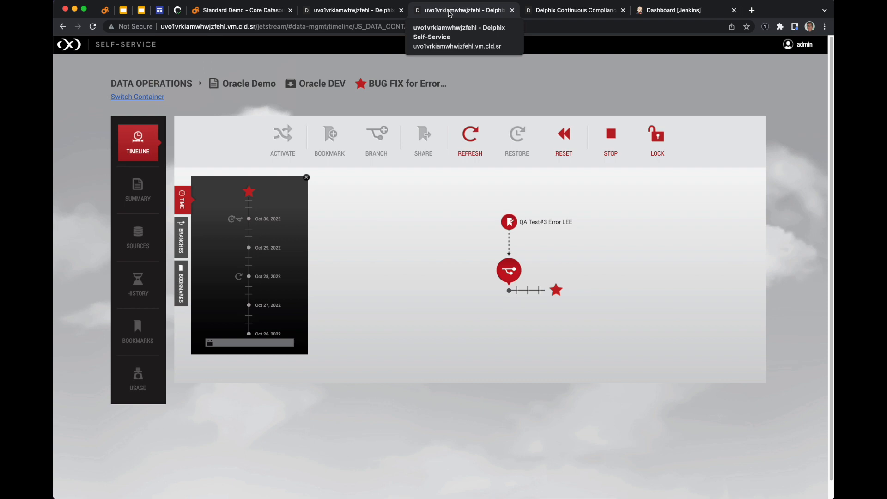
In DBeaver, set the ORA DEV editor's connection to Oracle DEV and run the ANAGRAFE select query.
{"action": "left_click", "coordinate": [261, 13]}
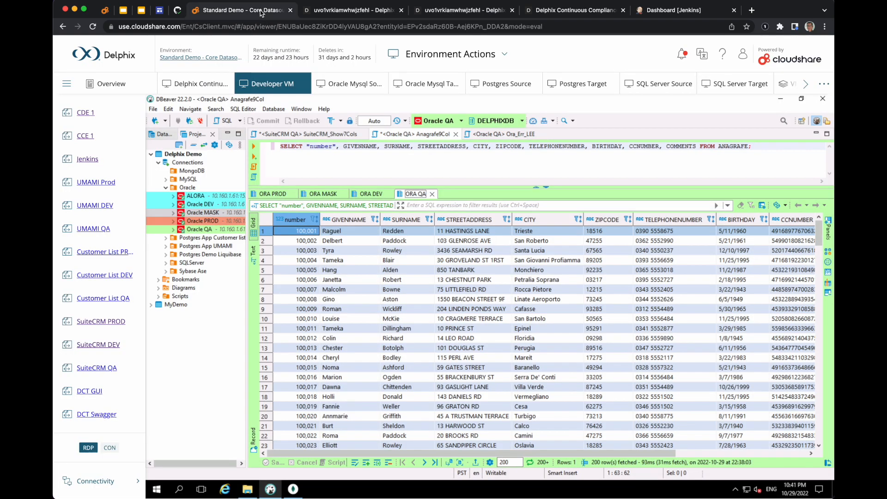
{"action": "left_click", "coordinate": [370, 195]}
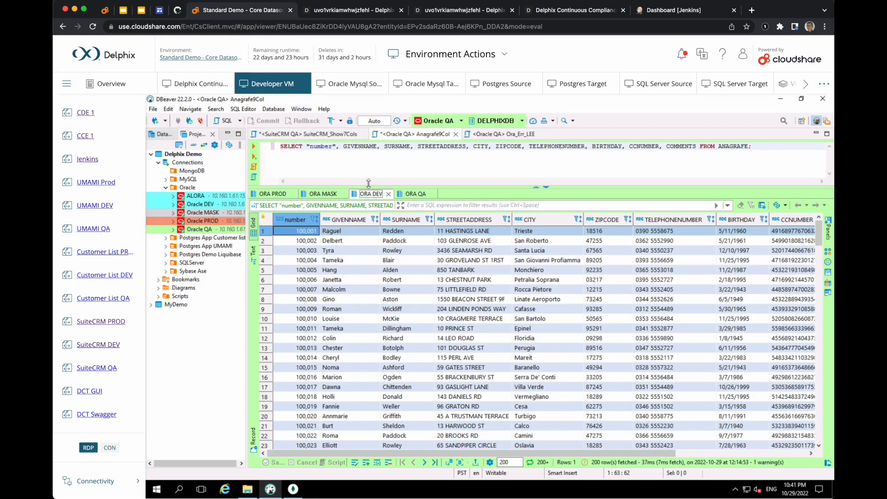
{"action": "left_click", "coordinate": [461, 121]}
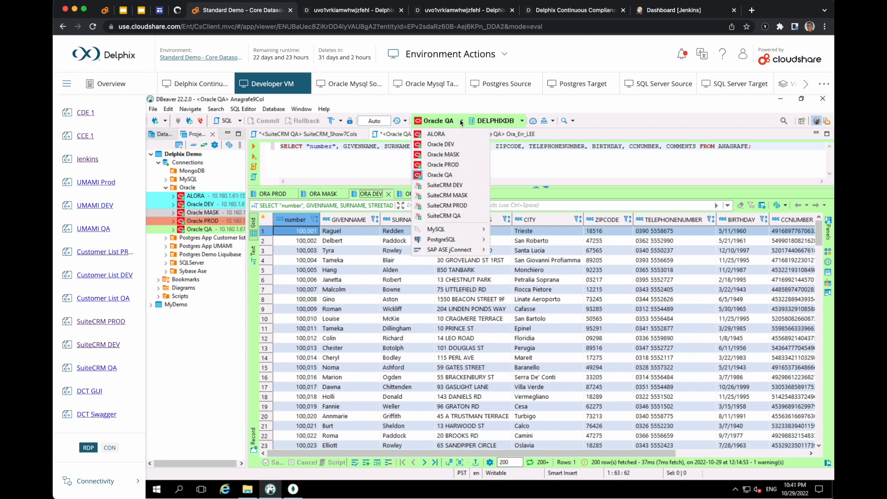
{"action": "left_click", "coordinate": [450, 147]}
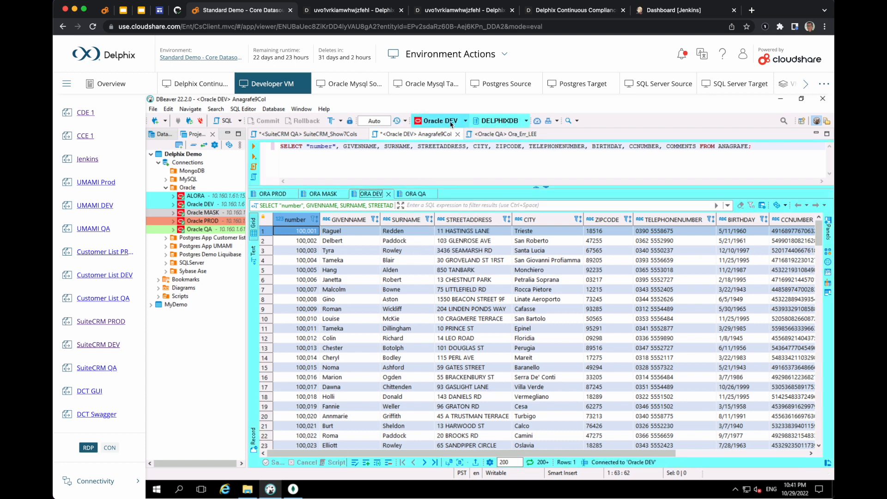
{"action": "left_click", "coordinate": [254, 146]}
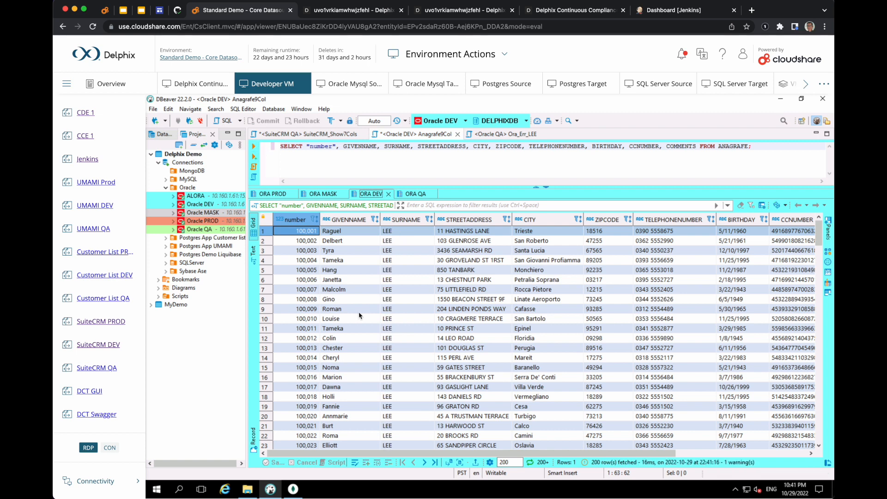